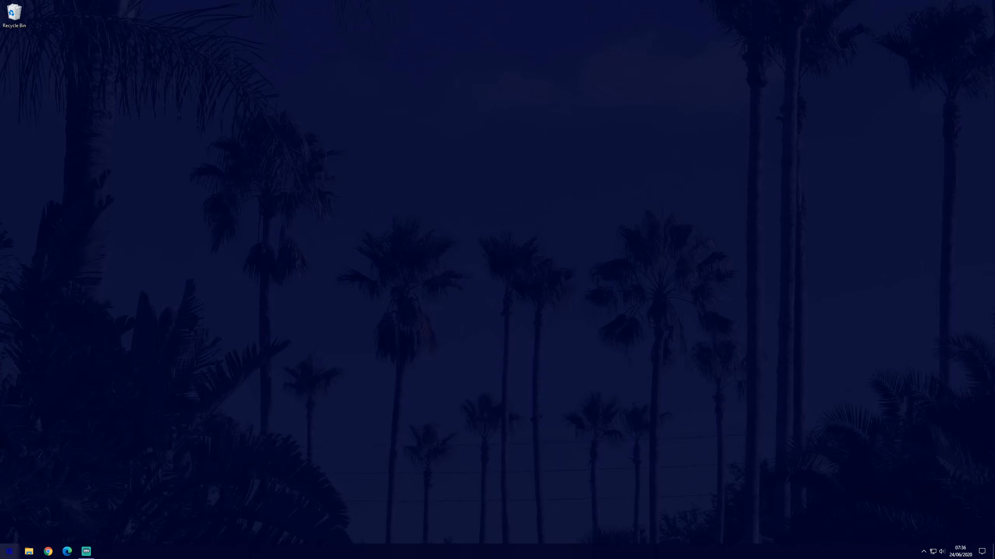
- Run the Keyboard troubleshooter from the Update & Security troubleshooting options in Windows Settings
{"action": "left_click", "coordinate": [9, 551]}
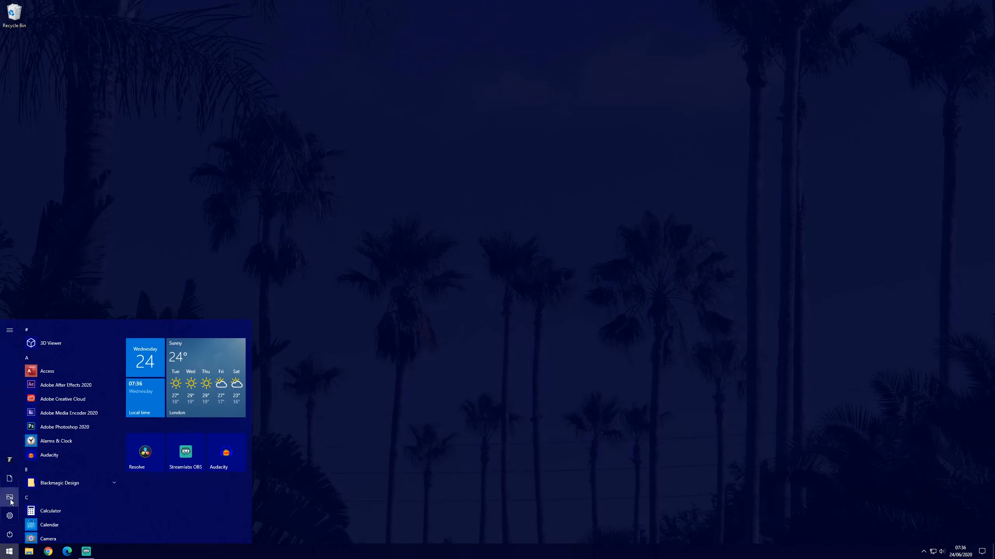
{"action": "left_click", "coordinate": [9, 514]}
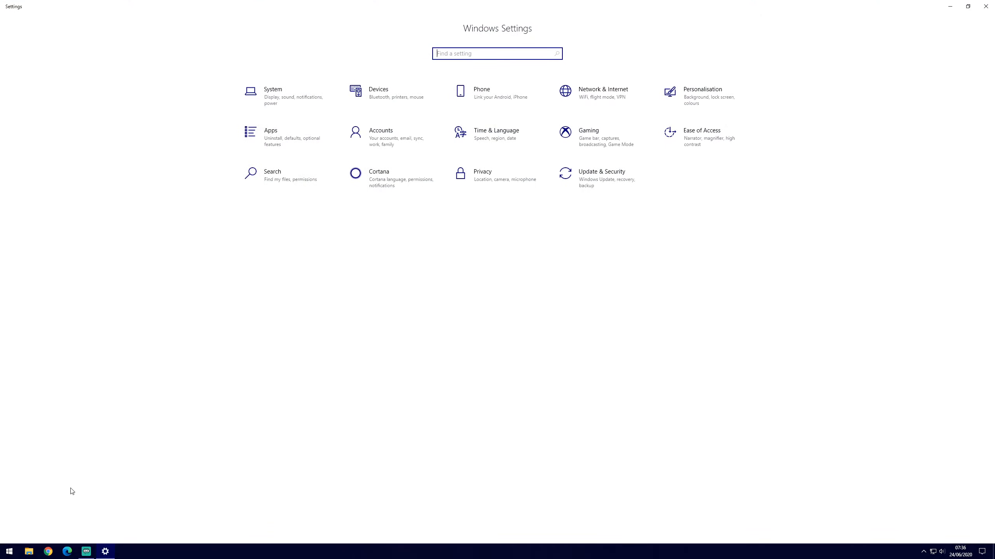
{"action": "left_click", "coordinate": [608, 181]}
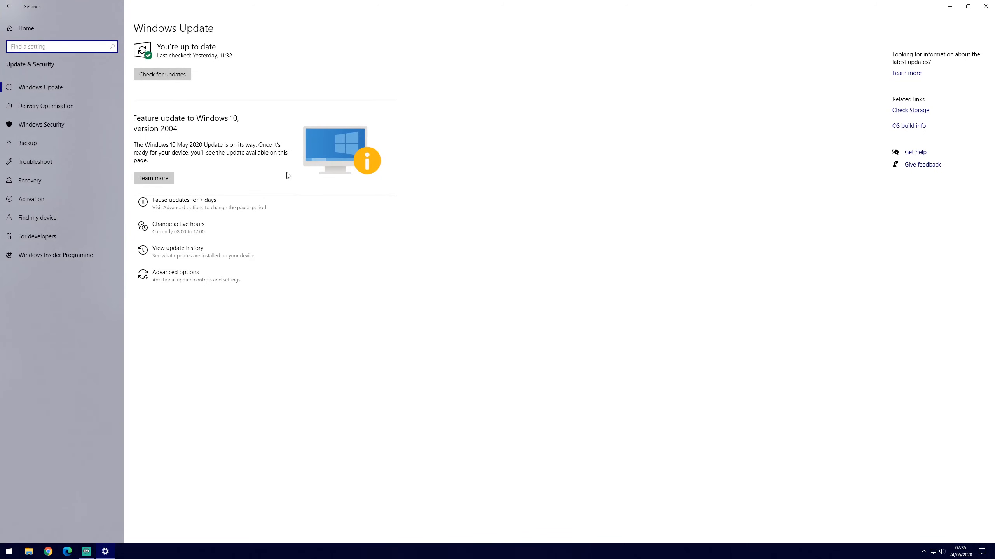
{"action": "left_click", "coordinate": [88, 169]}
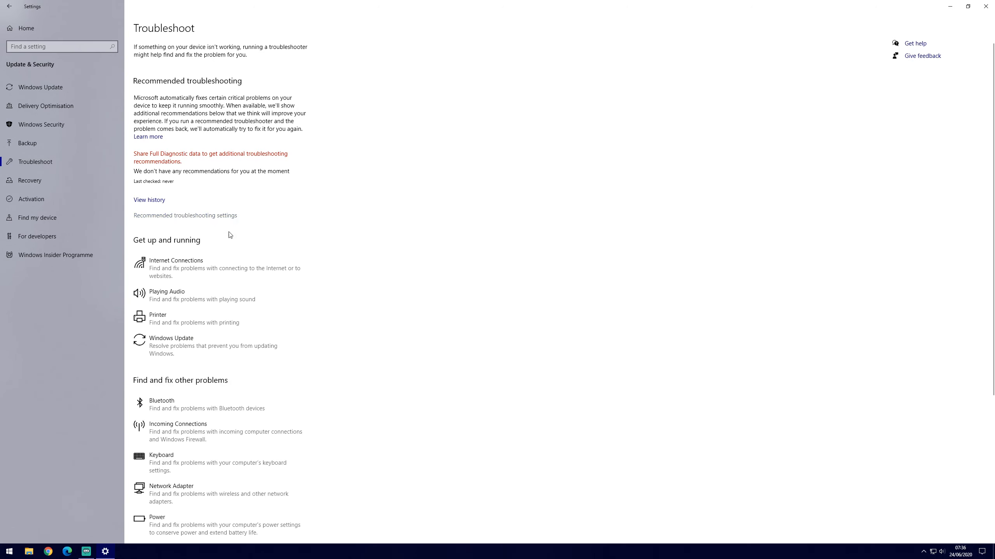
{"action": "scroll", "coordinate": [226, 246], "scroll_direction": "down", "scroll_amount": 5}
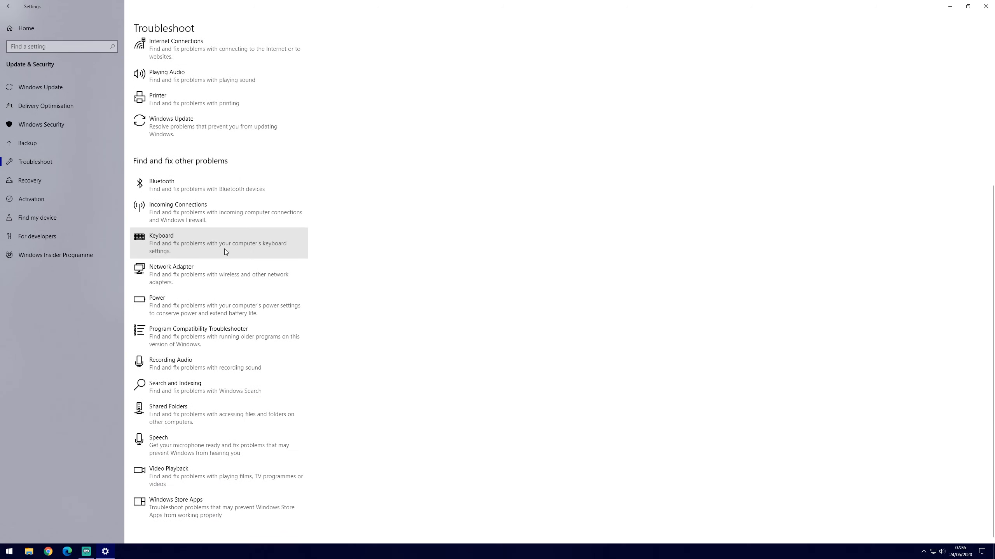
{"action": "left_click", "coordinate": [158, 239]}
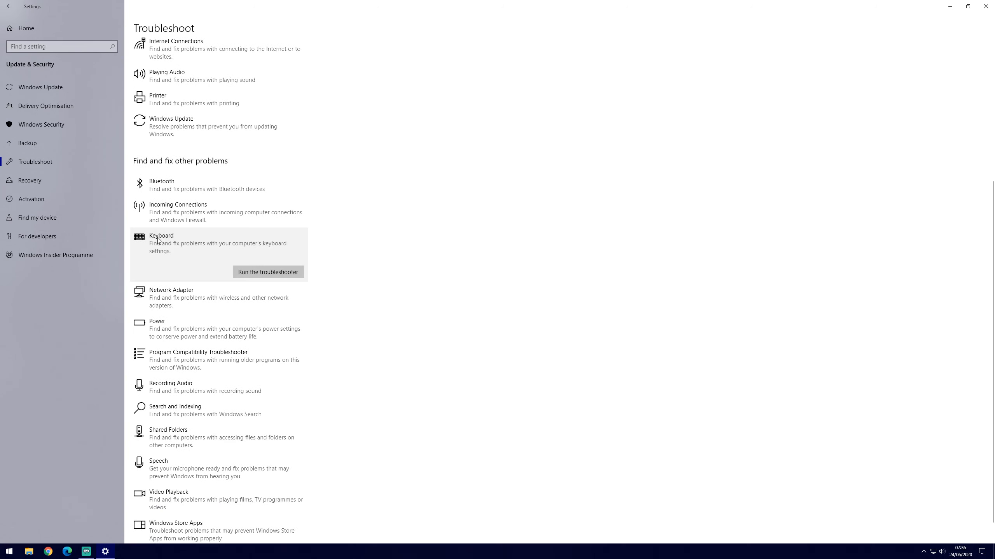
{"action": "left_click", "coordinate": [273, 274]}
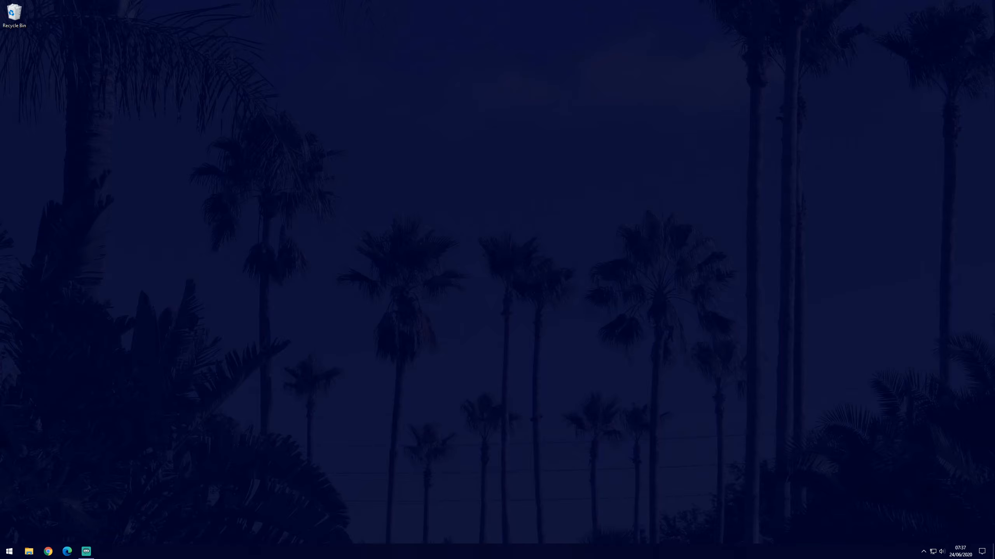
- Open Device Manager and bring up the properties of the first HID Keyboard Device under Keyboards
{"action": "key", "text": "super"}
{"action": "type", "text": "dev"}
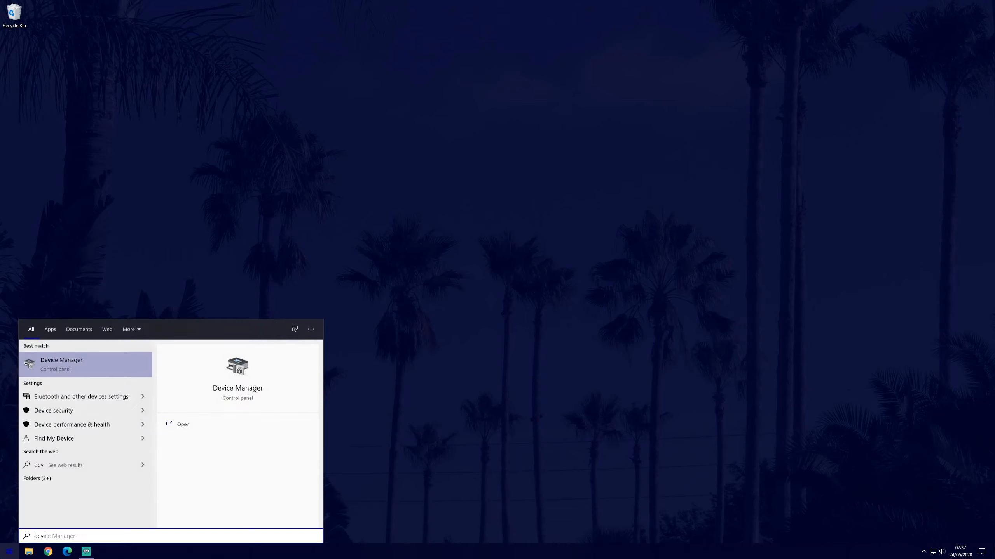
{"action": "left_click", "coordinate": [71, 360]}
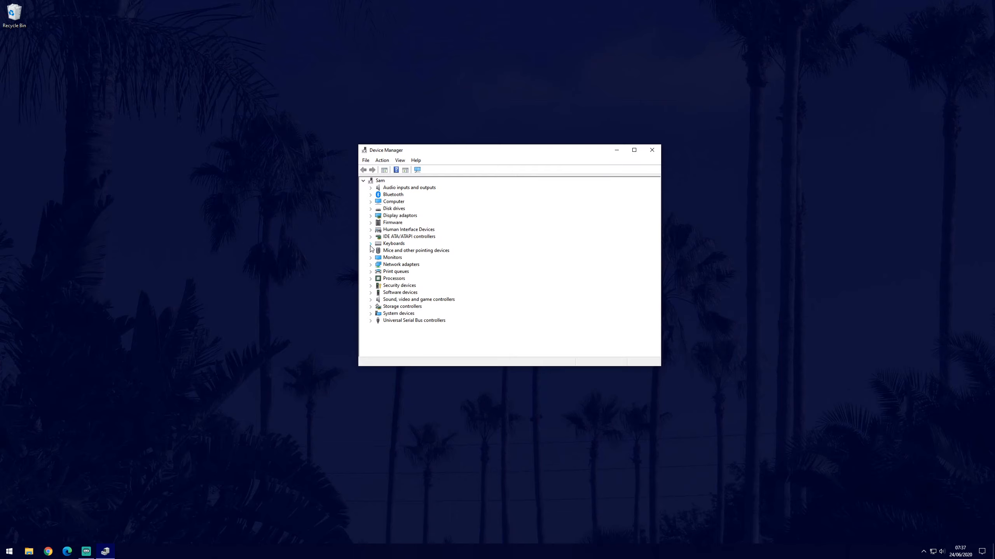
{"action": "left_click", "coordinate": [372, 247]}
{"action": "left_click", "coordinate": [371, 244]}
{"action": "left_click", "coordinate": [422, 252]}
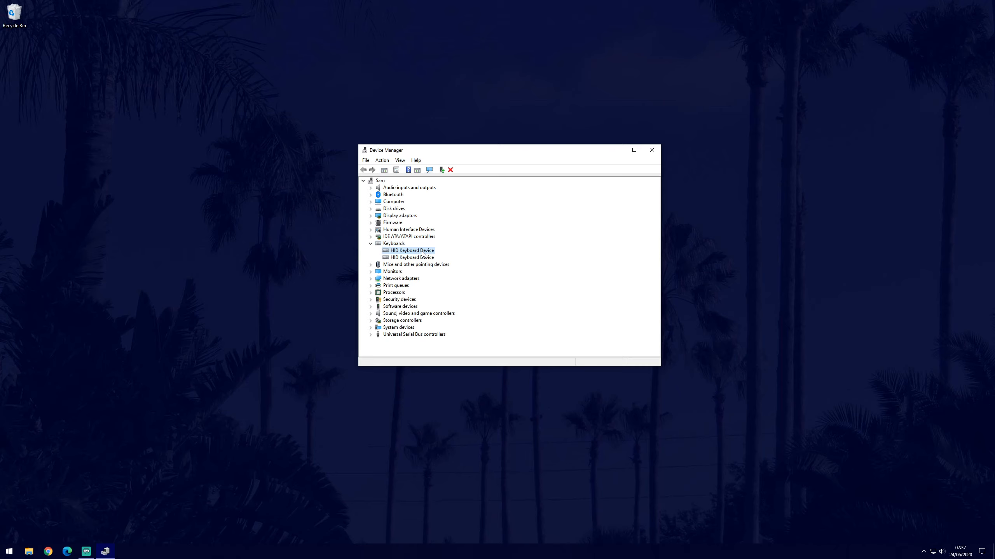
{"action": "double_click", "coordinate": [421, 251]}
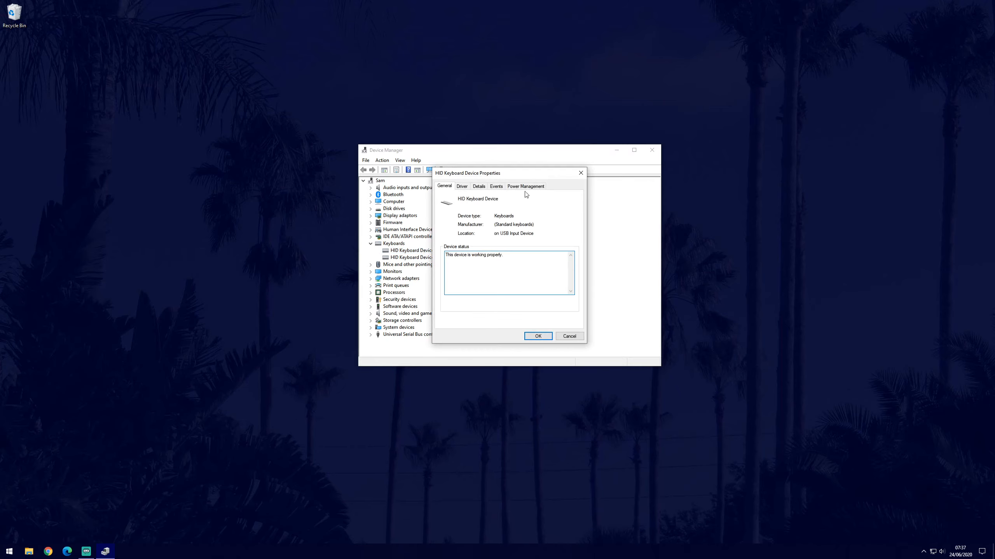
- Update the HID Keyboard Device's driver by searching automatically for updated driver software
{"action": "left_click", "coordinate": [461, 187]}
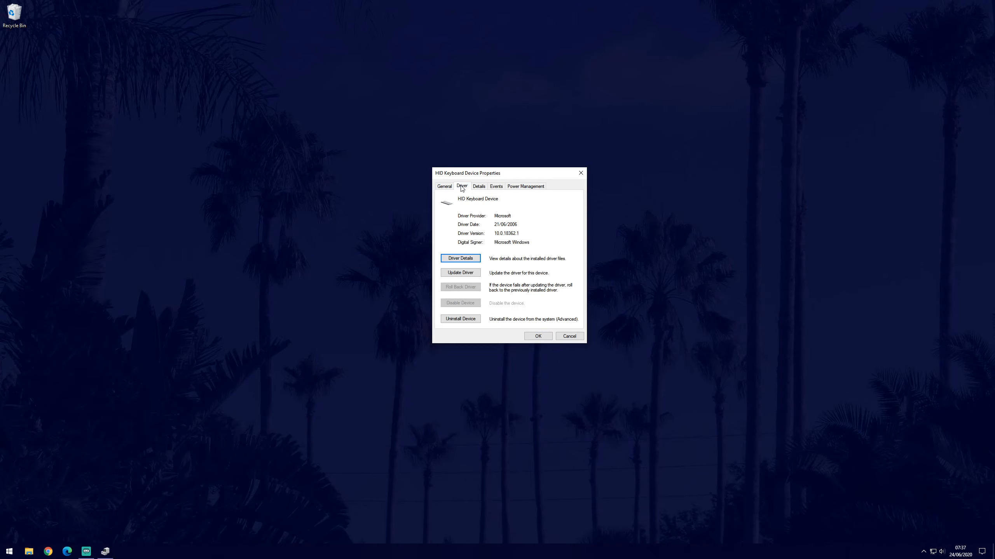
{"action": "left_click", "coordinate": [461, 273]}
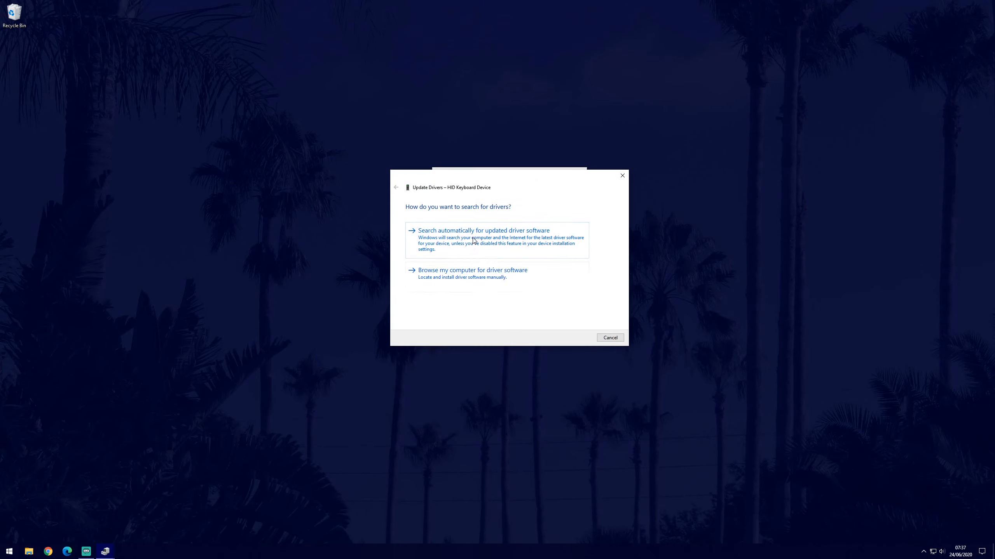
{"action": "left_click", "coordinate": [474, 240]}
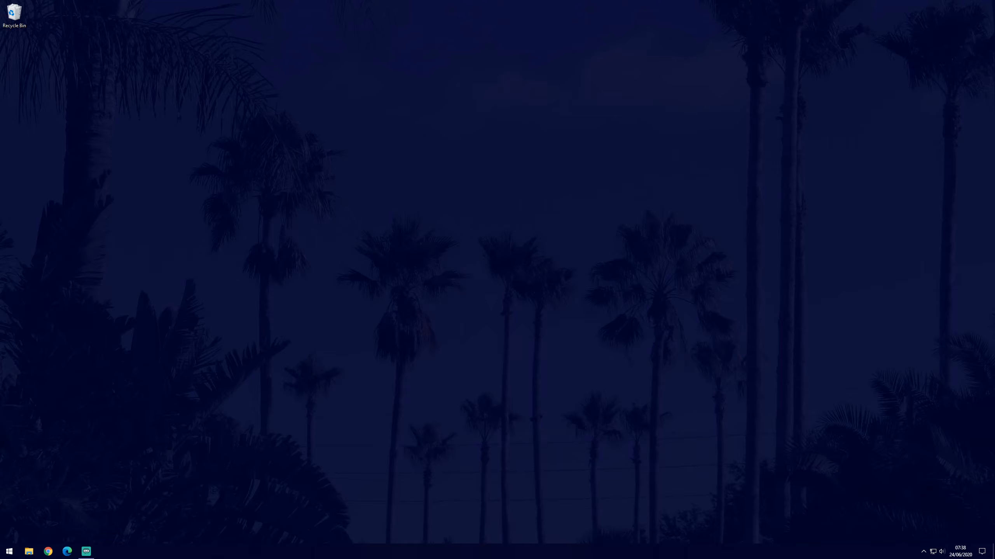
- Review the hardware keyboard options in the Typing section of the Devices settings and close Settings
{"action": "left_click", "coordinate": [10, 552]}
{"action": "left_click", "coordinate": [9, 516]}
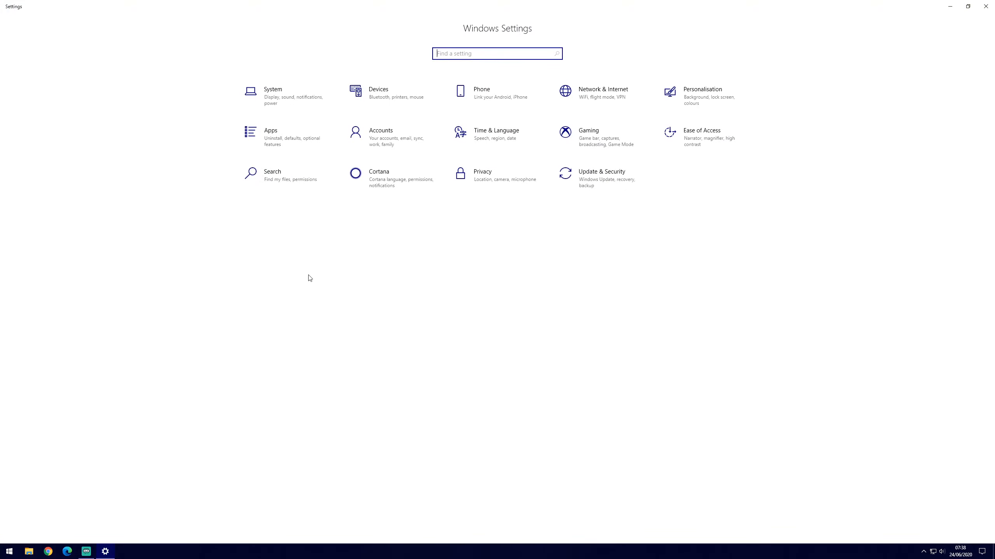
{"action": "left_click", "coordinate": [389, 96]}
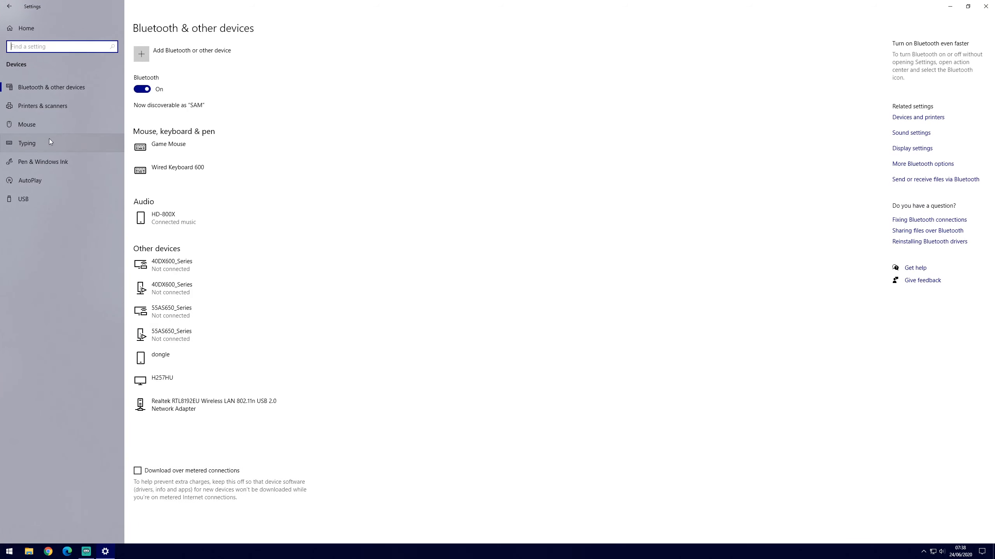
{"action": "left_click", "coordinate": [36, 141]}
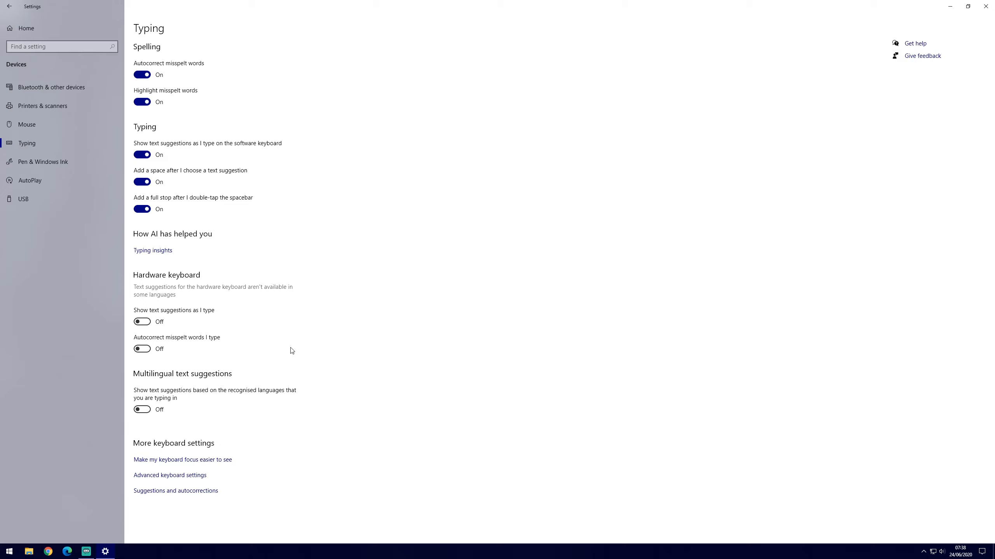
{"action": "key", "text": "alt+F4"}
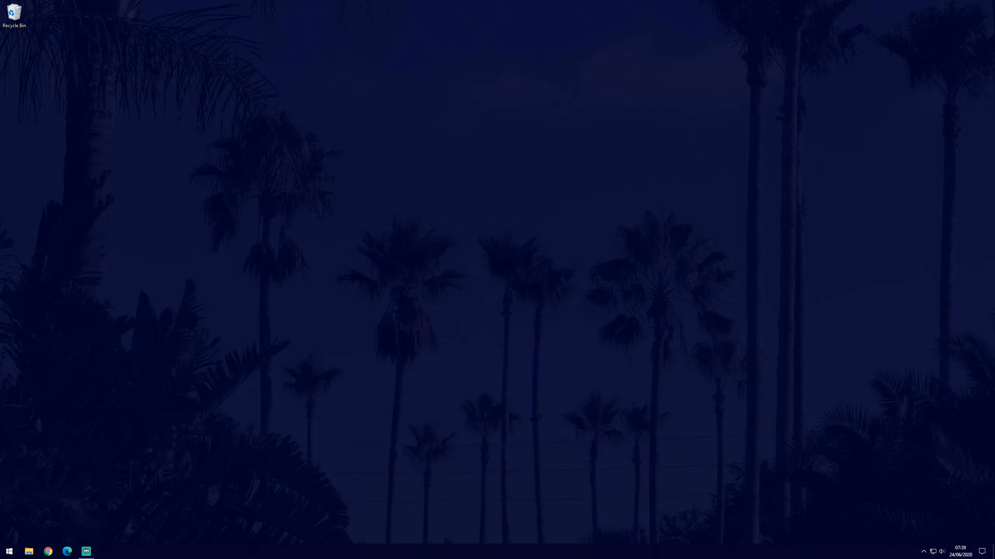
- Open the keyboard settings of the Wired Keyboard 600 from Devices and Printers in Control Panel
{"action": "key", "text": "super"}
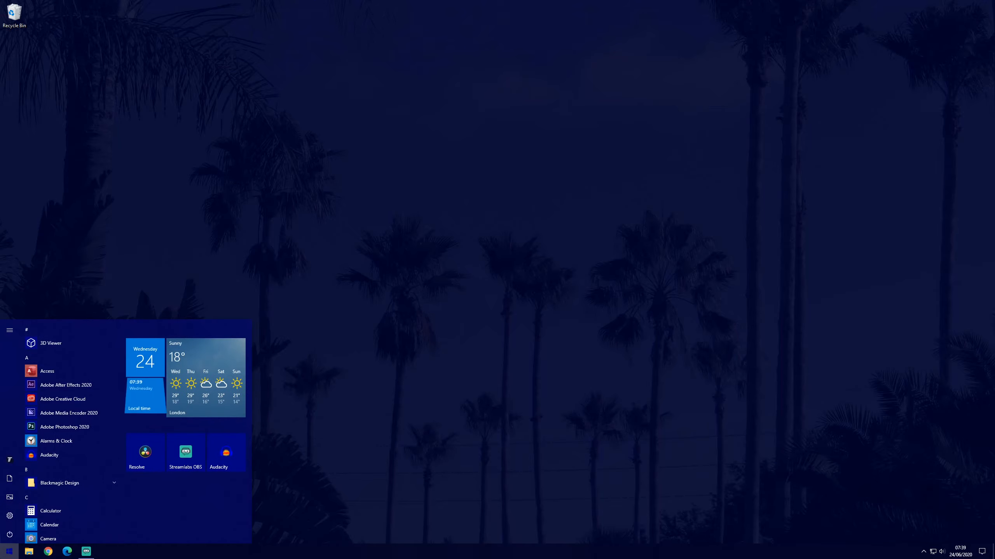
{"action": "type", "text": "con"}
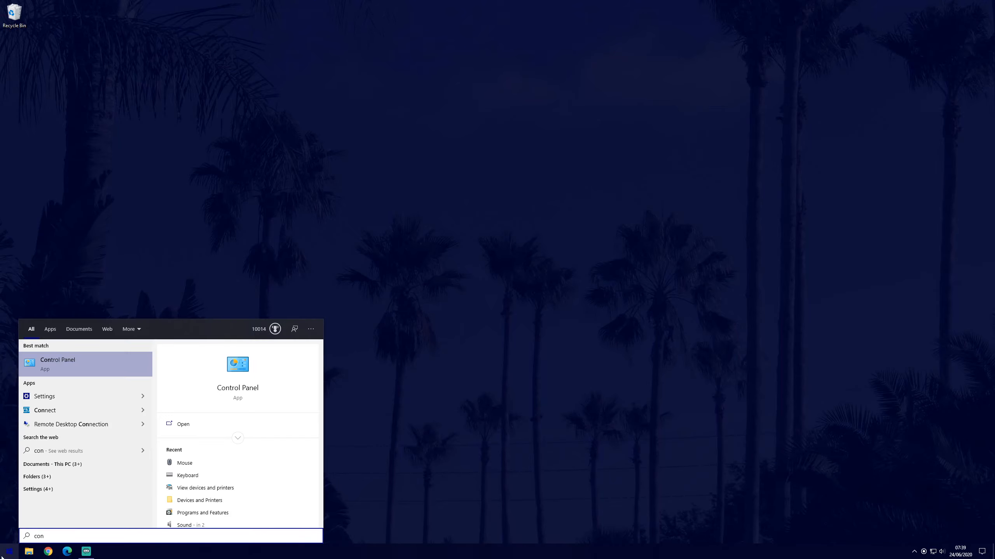
{"action": "left_click", "coordinate": [120, 358]}
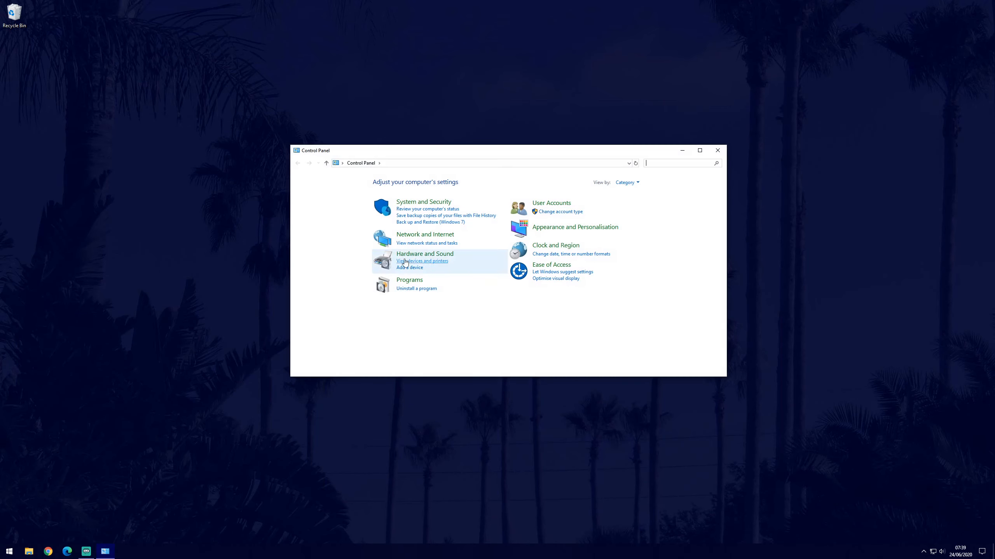
{"action": "left_click", "coordinate": [444, 262]}
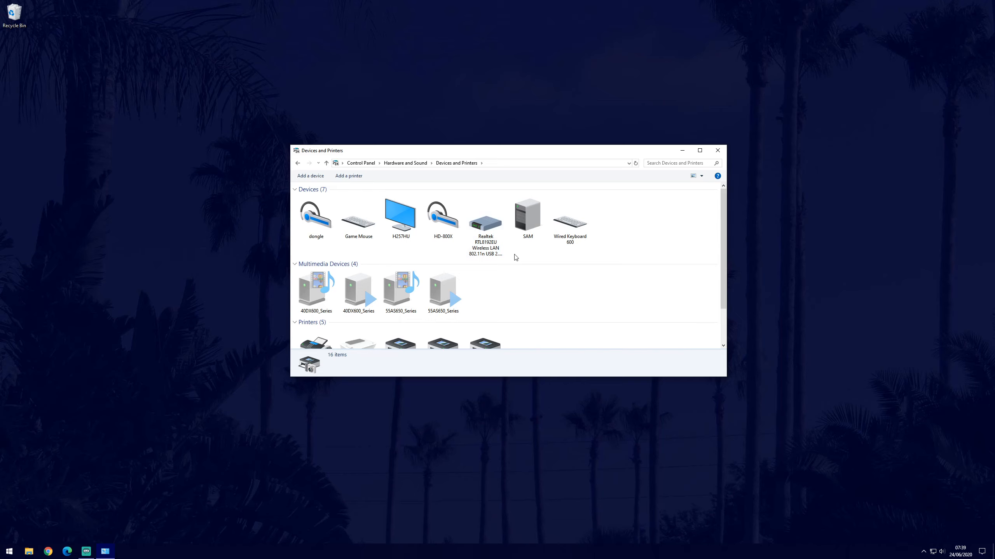
{"action": "right_click", "coordinate": [575, 227]}
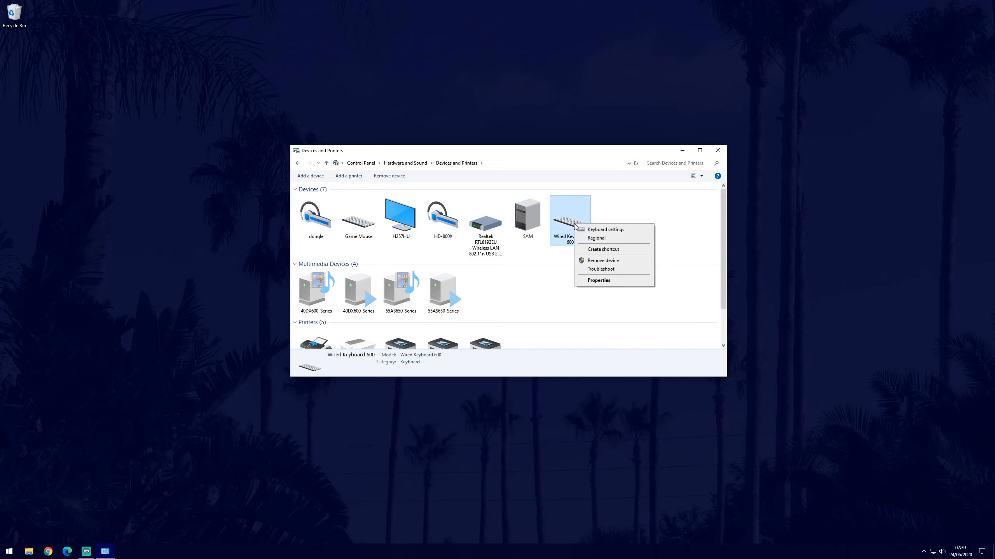
{"action": "left_click", "coordinate": [601, 229]}
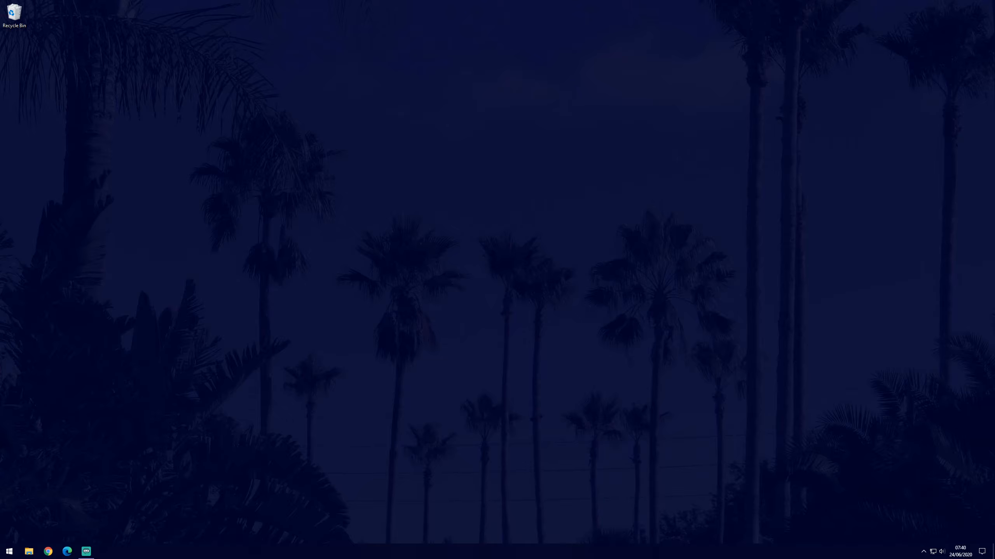
- Open Windows Settings from the desktop
{"action": "left_click", "coordinate": [10, 552]}
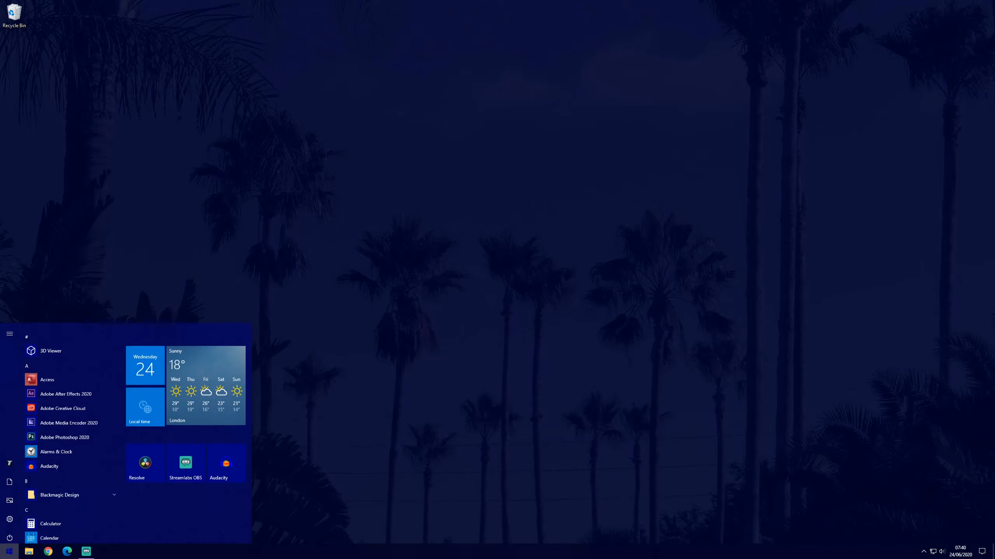
{"action": "left_click", "coordinate": [9, 516]}
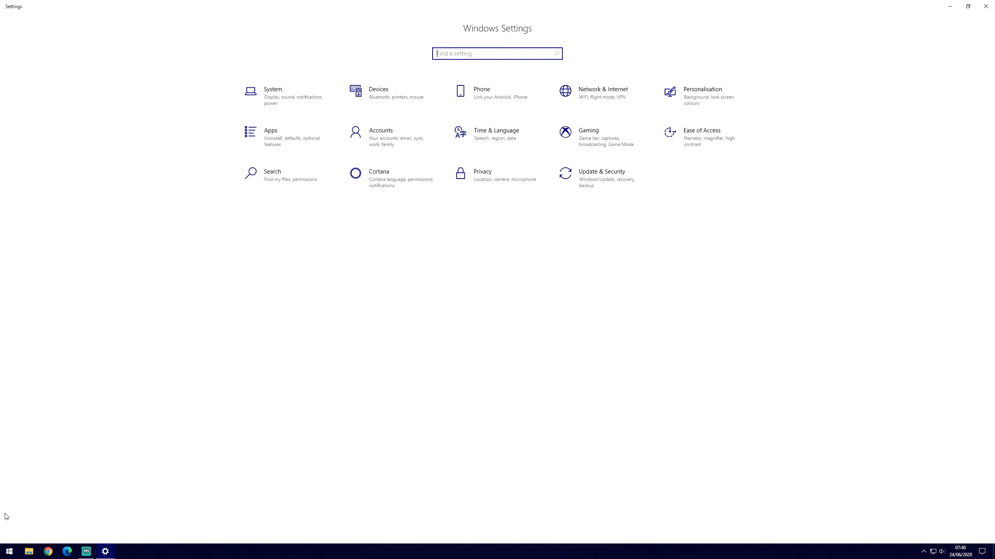